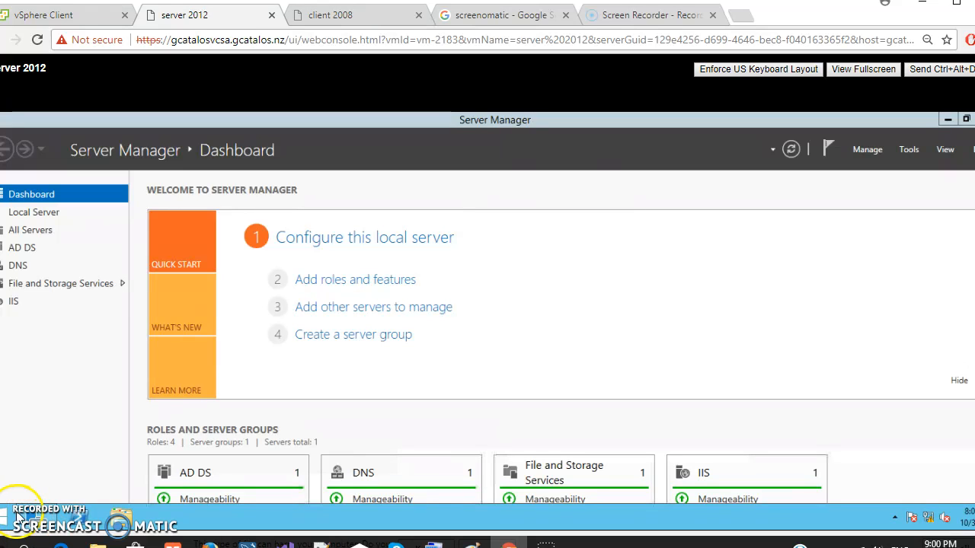
# In the Services console, set the Microsoft iSCSI Initiator Service's startup type to Manual
pyautogui.click(908, 149)
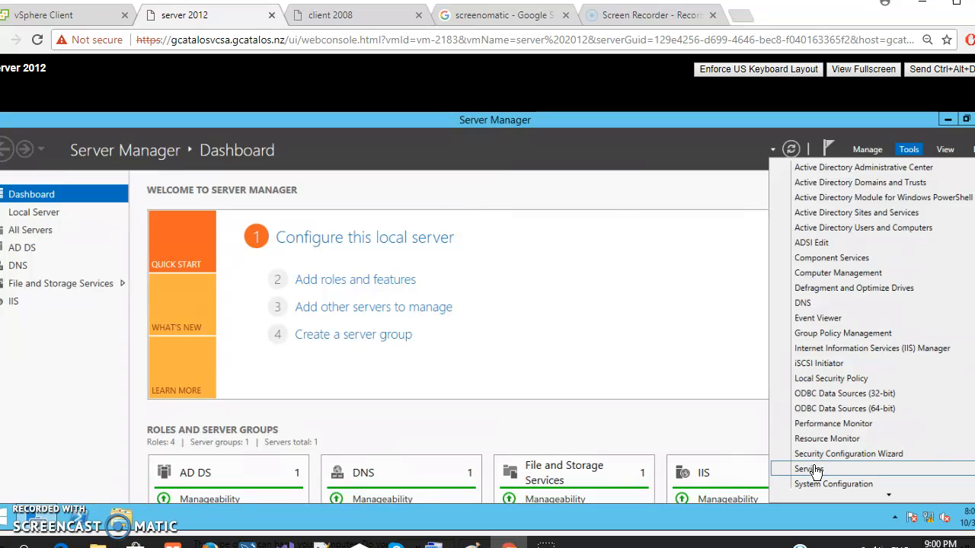
pyautogui.click(816, 472)
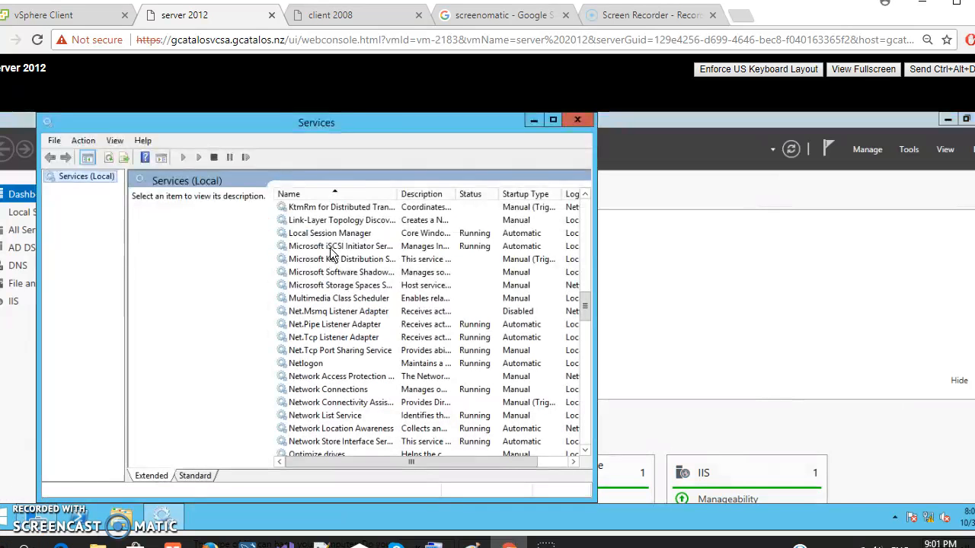
pyautogui.click(329, 245)
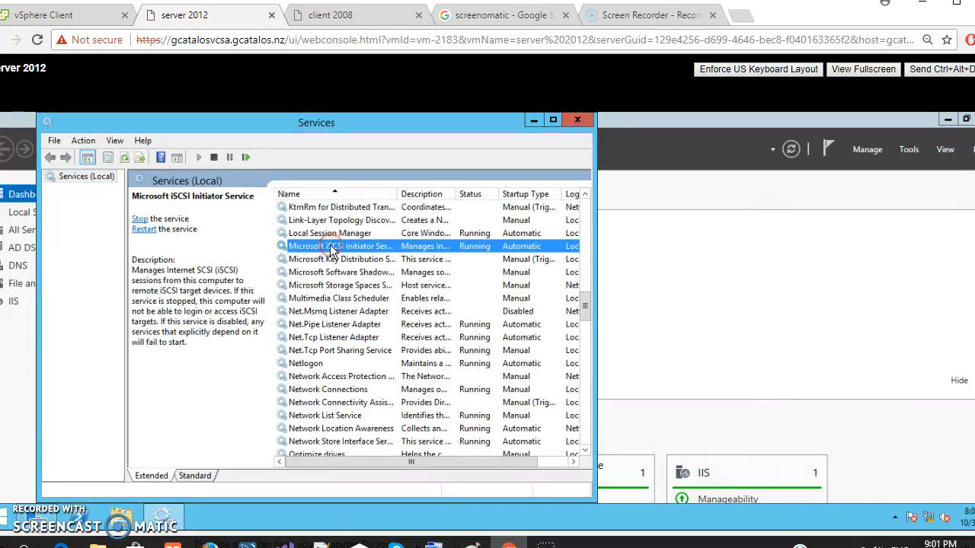
pyautogui.rightClick(330, 245)
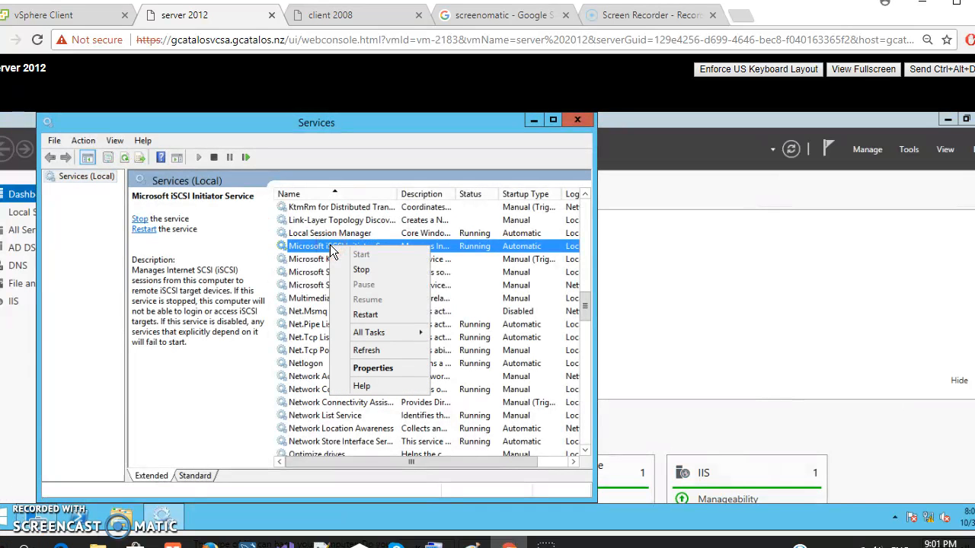
pyautogui.click(371, 370)
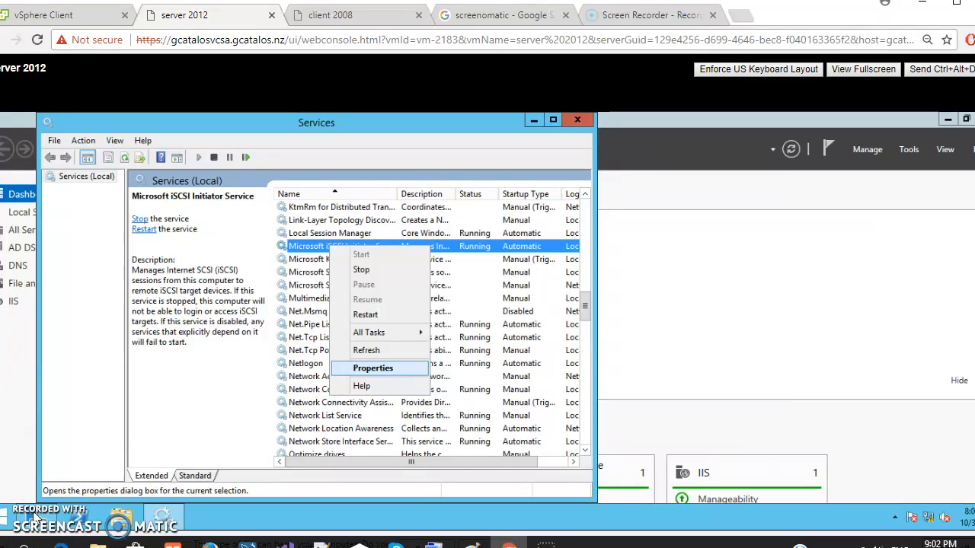
pyautogui.click(373, 368)
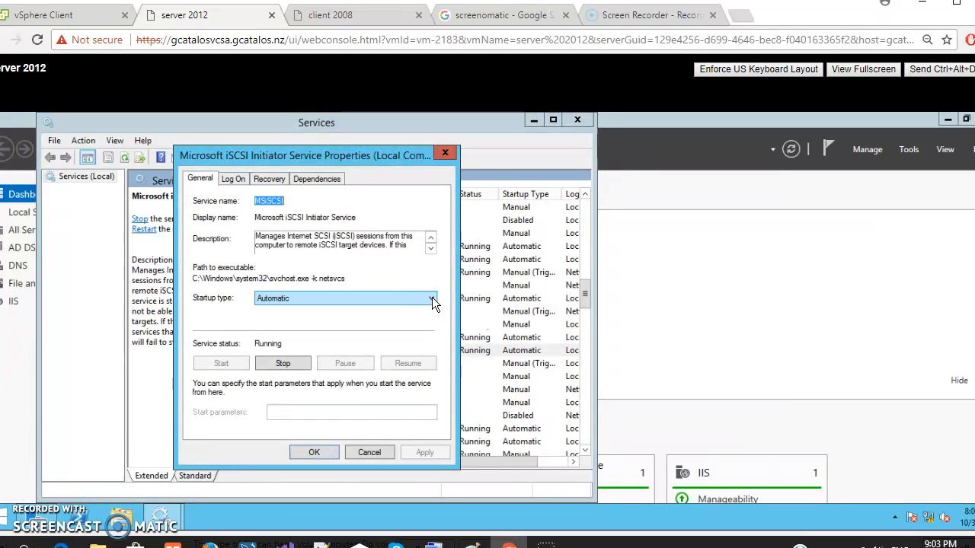
pyautogui.click(431, 298)
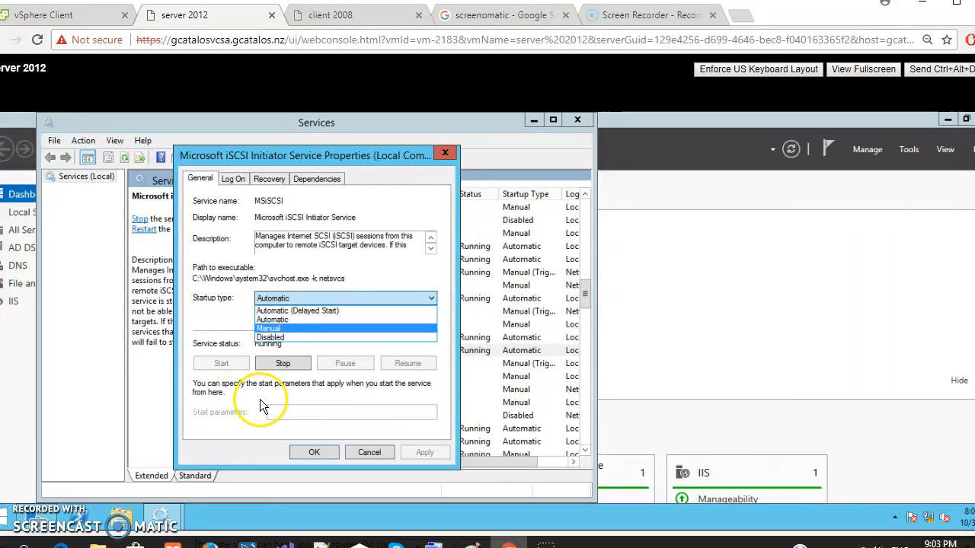
pyautogui.press('Return')
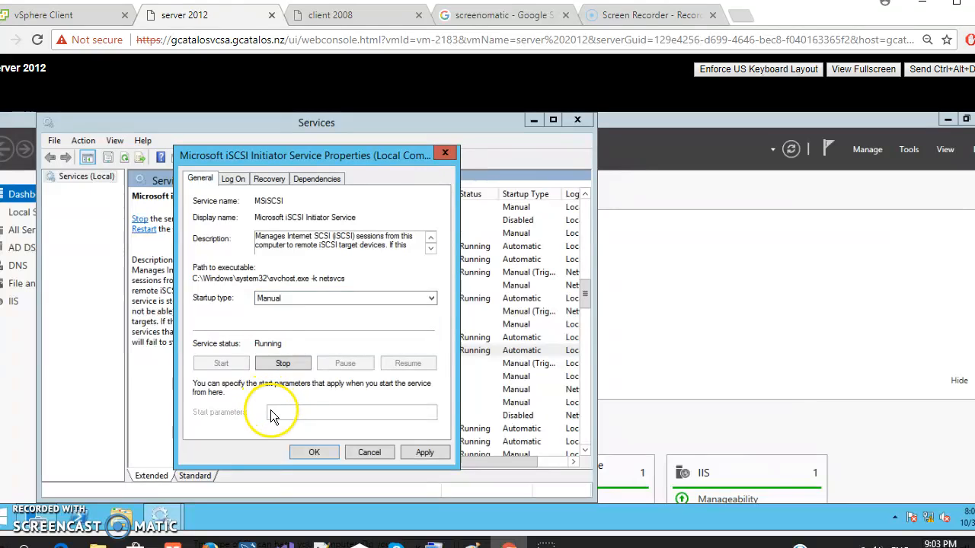
# Search the server for "iS" and open the iSCSI Initiator
pyautogui.click(25, 518)
pyautogui.write('iSCSI Initiator')
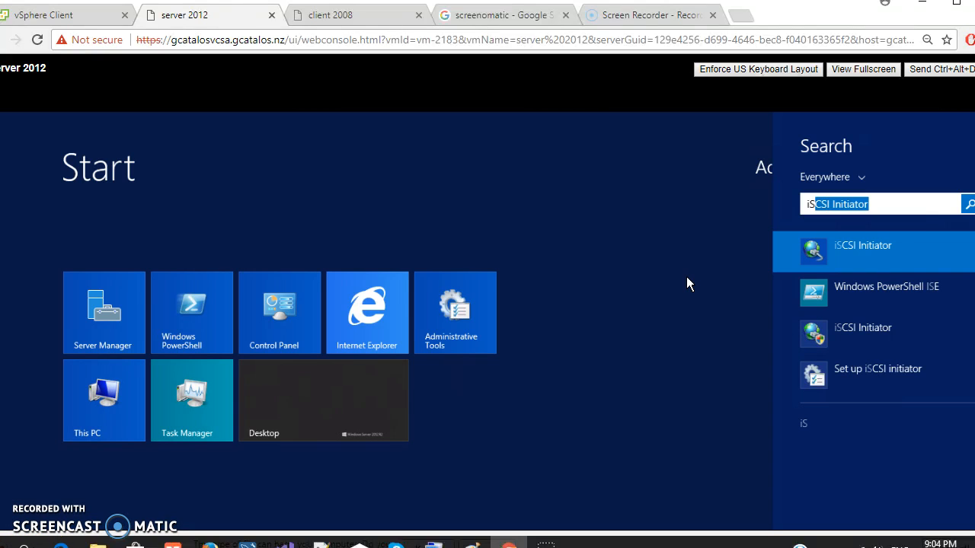
pyautogui.click(771, 242)
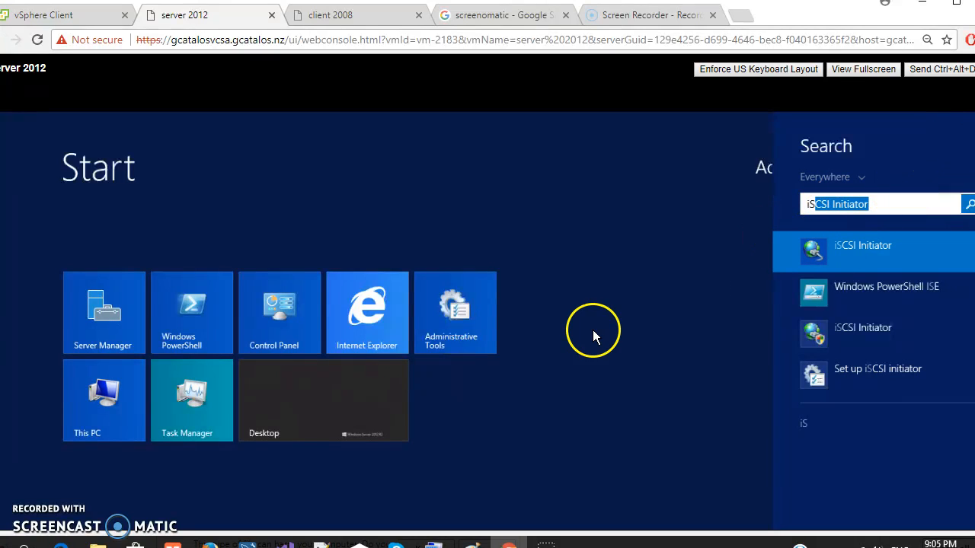
pyautogui.click(19, 533)
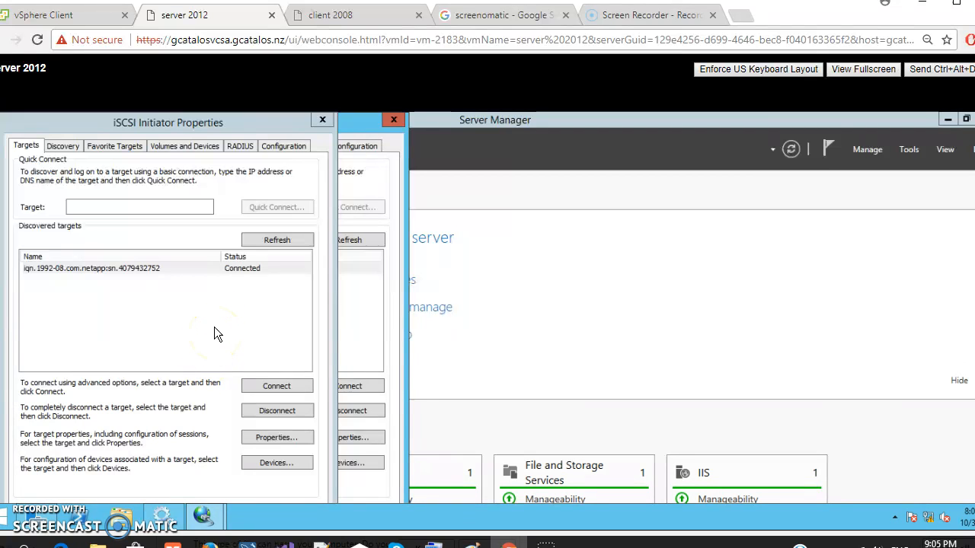
# Enter 192.168.0.15 as the address of a target portal to discover and open the initiator IP choices in its advanced settings
pyautogui.click(282, 144)
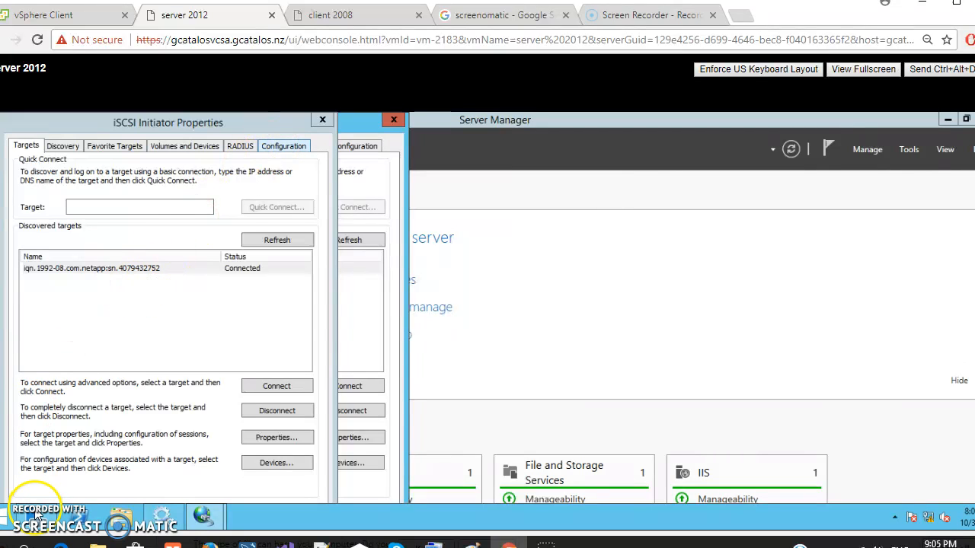
pyautogui.click(69, 147)
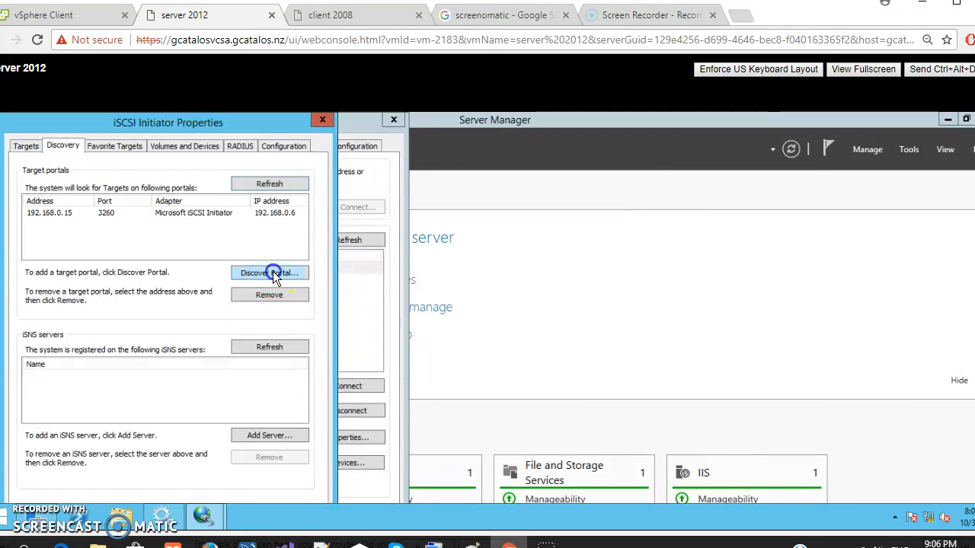
pyautogui.click(274, 277)
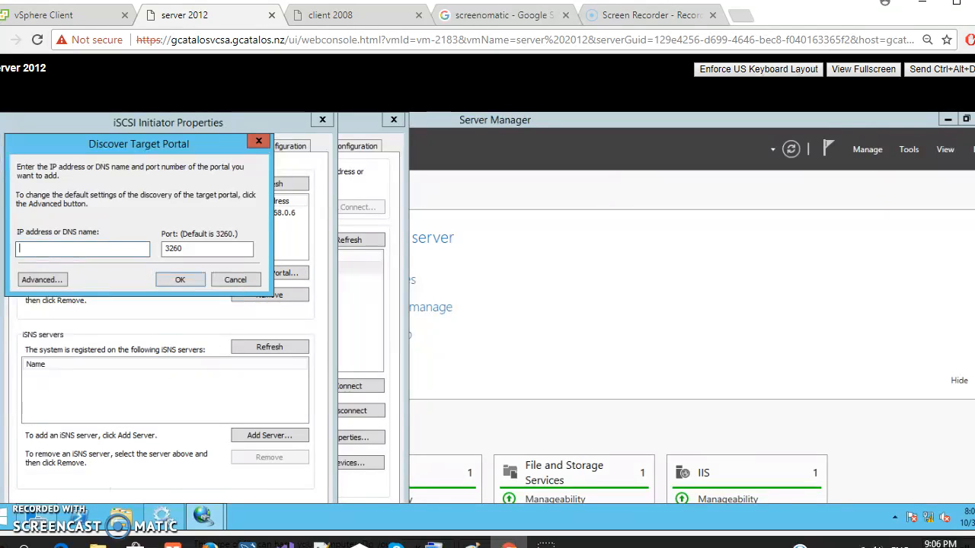
pyautogui.write('192.168.0.15')
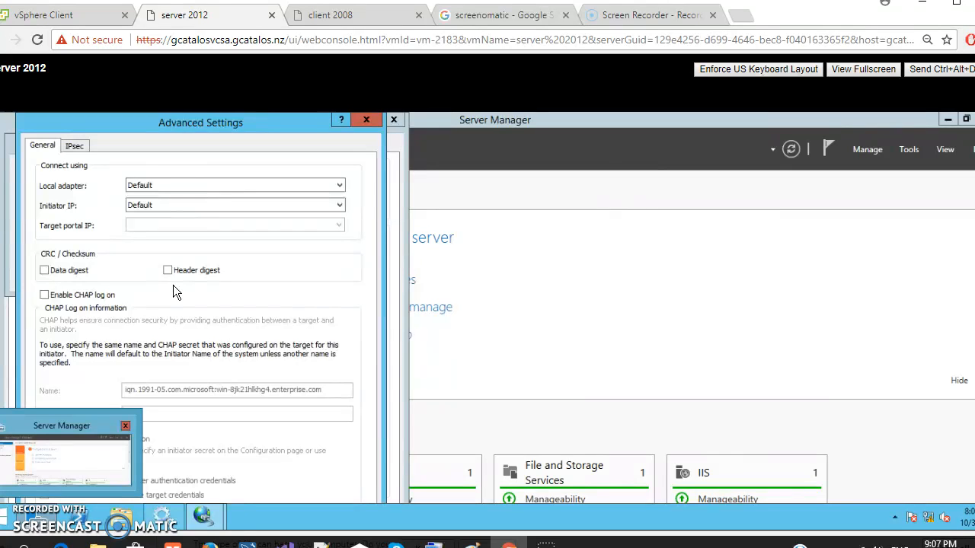
pyautogui.click(175, 205)
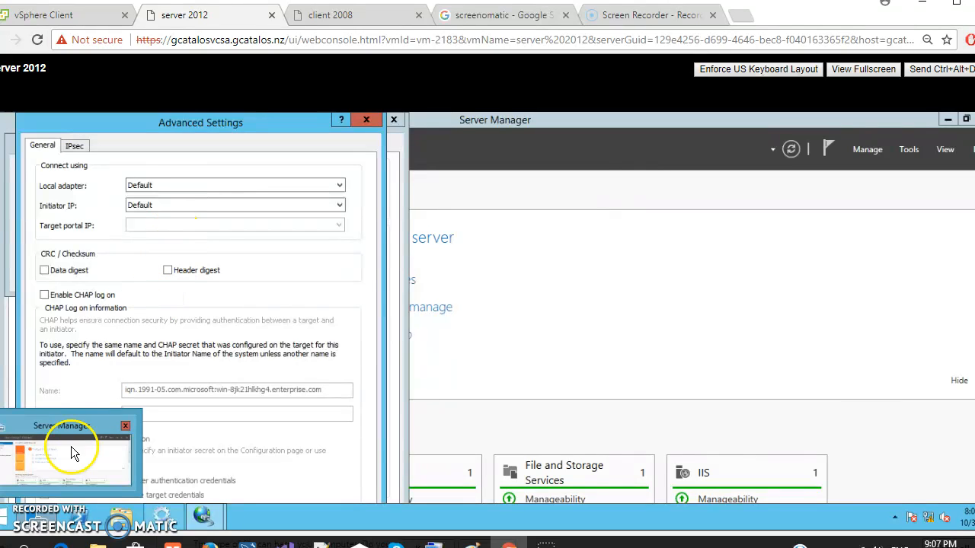
pyautogui.rightClick(30, 511)
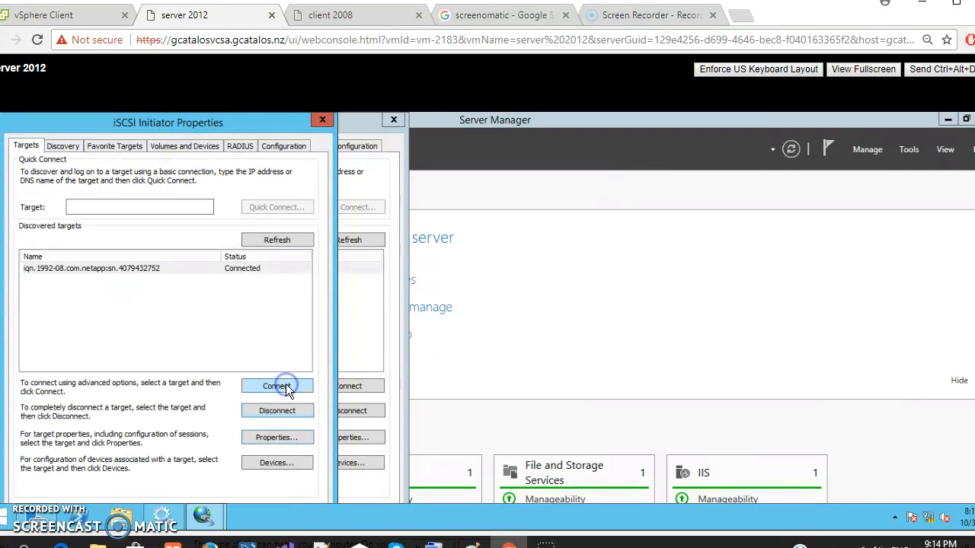
# Start connecting to the discovered NetApp target and enable multi-path for the connection
pyautogui.click(285, 387)
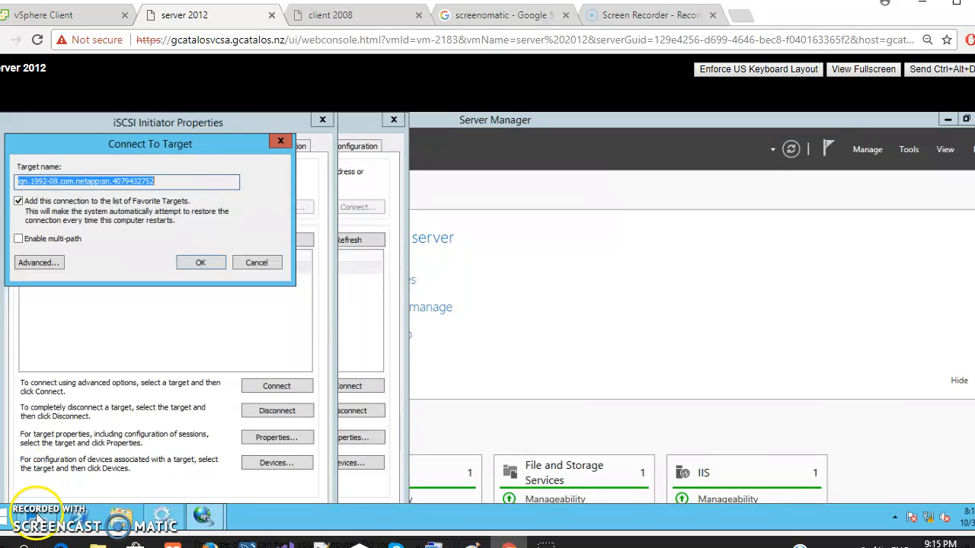
pyautogui.click(44, 238)
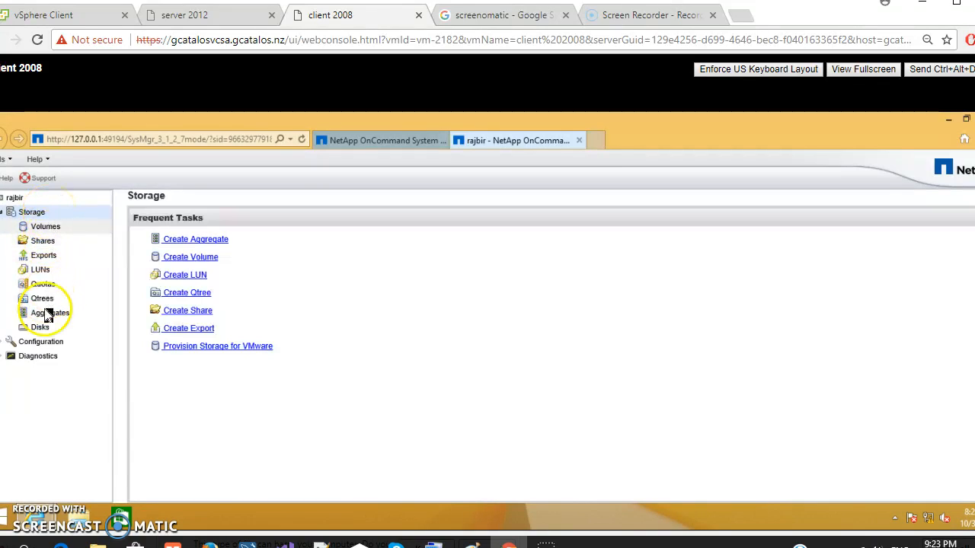
# In NetApp OnCommand System Manager, define a new LUN named lun1, description "lun for iSCSI excercise", type Windows 2008 or later, size 100
pyautogui.click(40, 270)
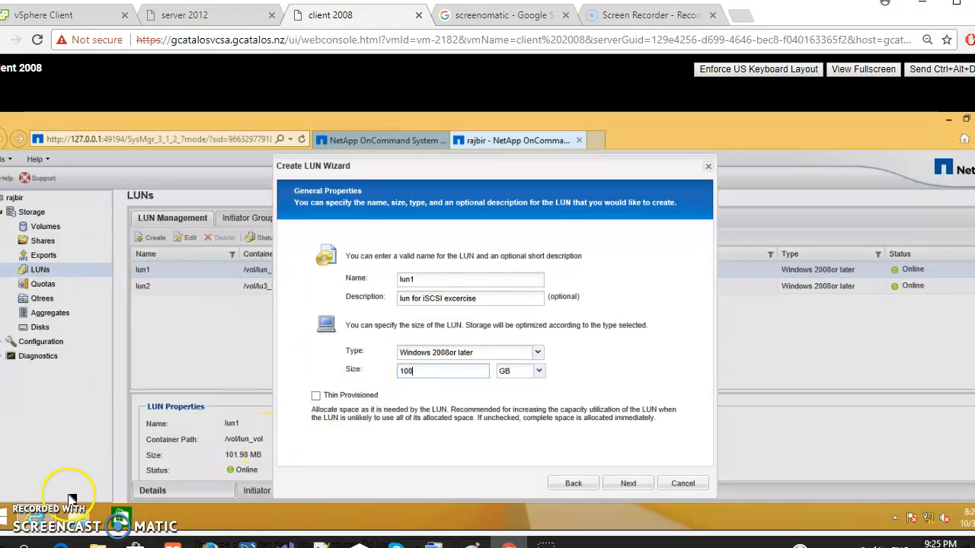
pyautogui.moveTo(34, 524)
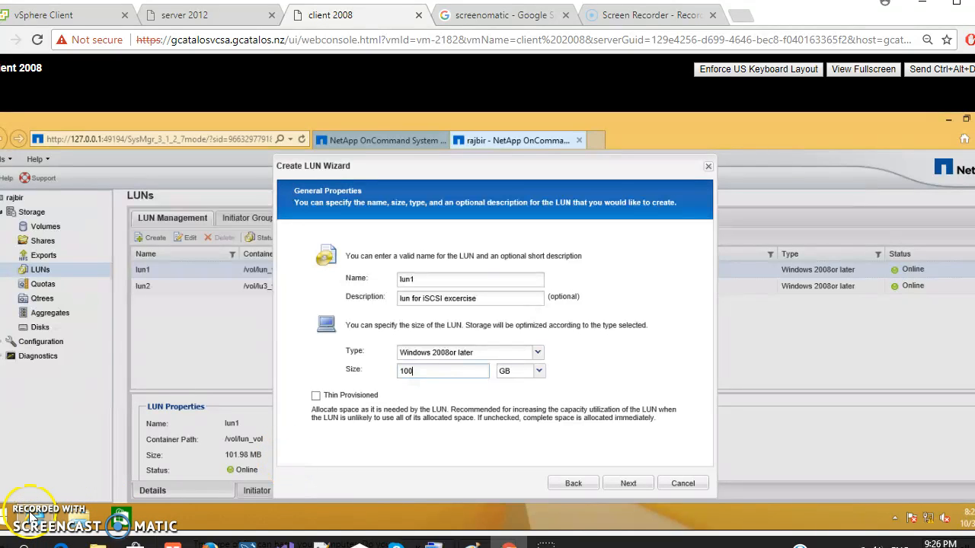
pyautogui.click(628, 483)
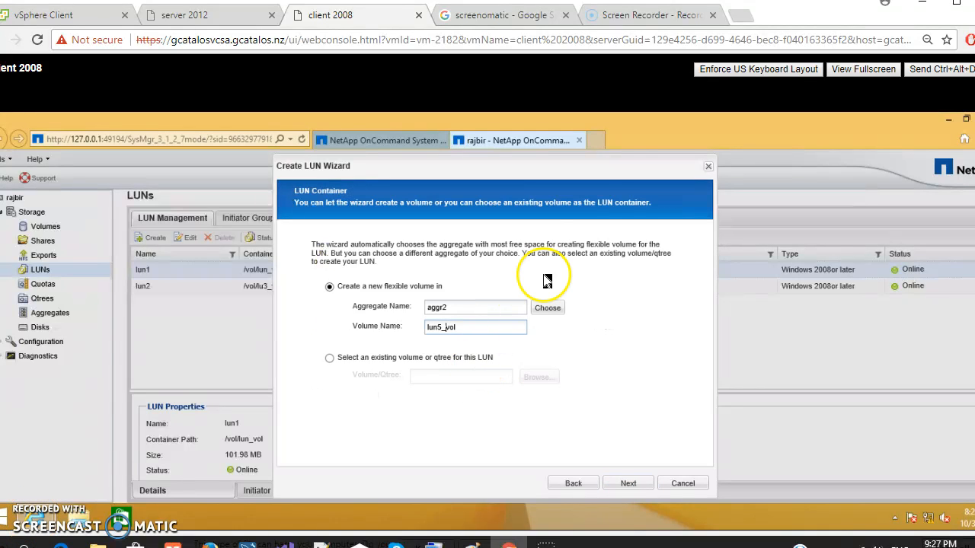
# Use a new flexible volume lun5_vol in aggregate aggr2 as the LUN container and map the LUN to the Windows initiator group
pyautogui.moveTo(556, 227); pyautogui.dragTo(555, 206)
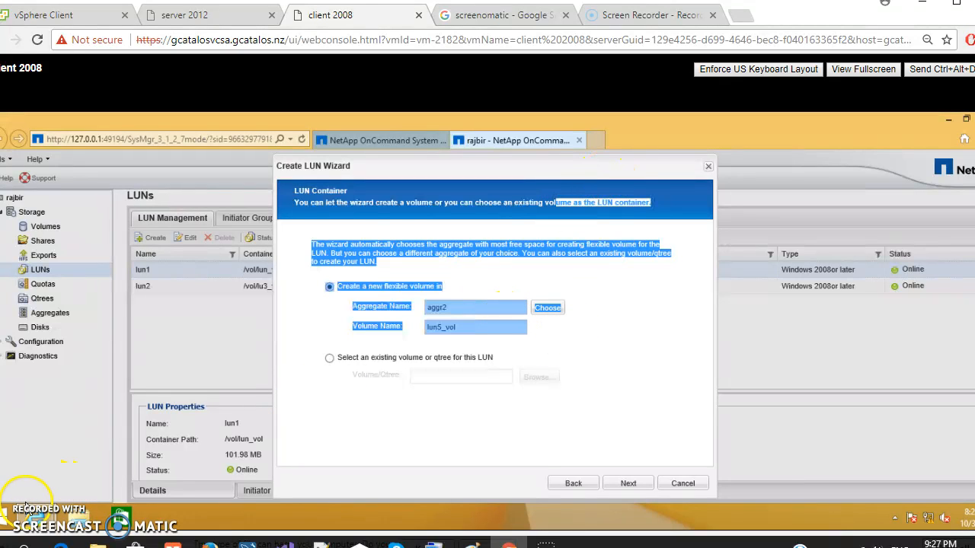
pyautogui.click(605, 351)
pyautogui.click(549, 310)
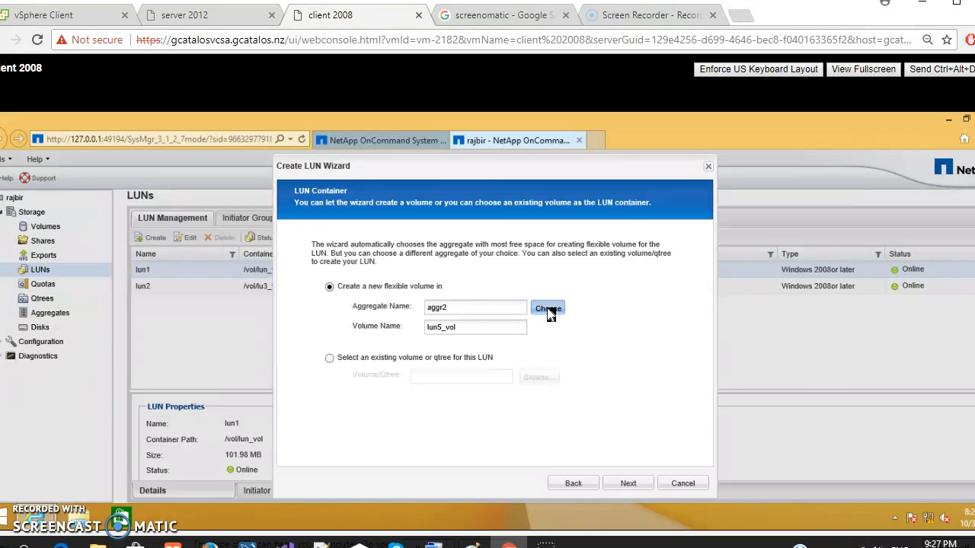
pyautogui.click(623, 484)
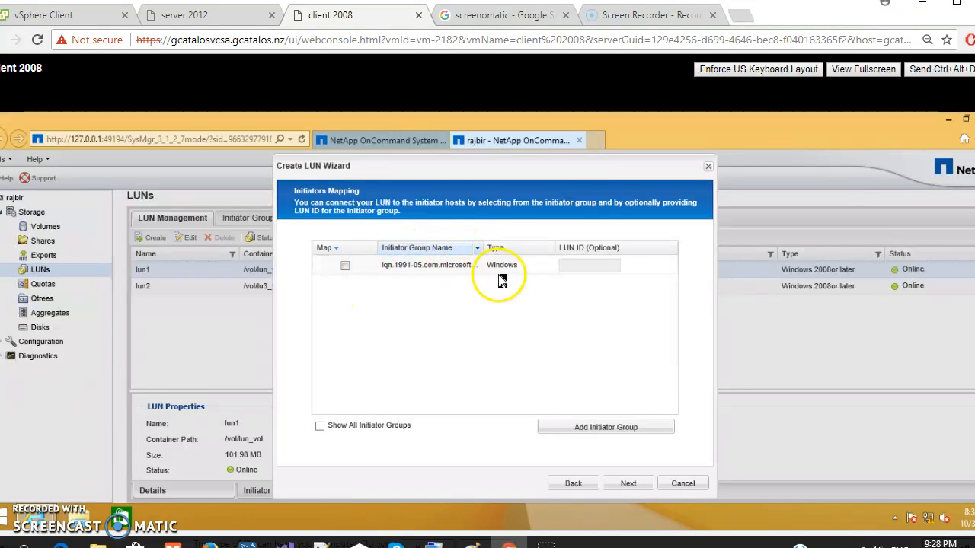
pyautogui.click(344, 265)
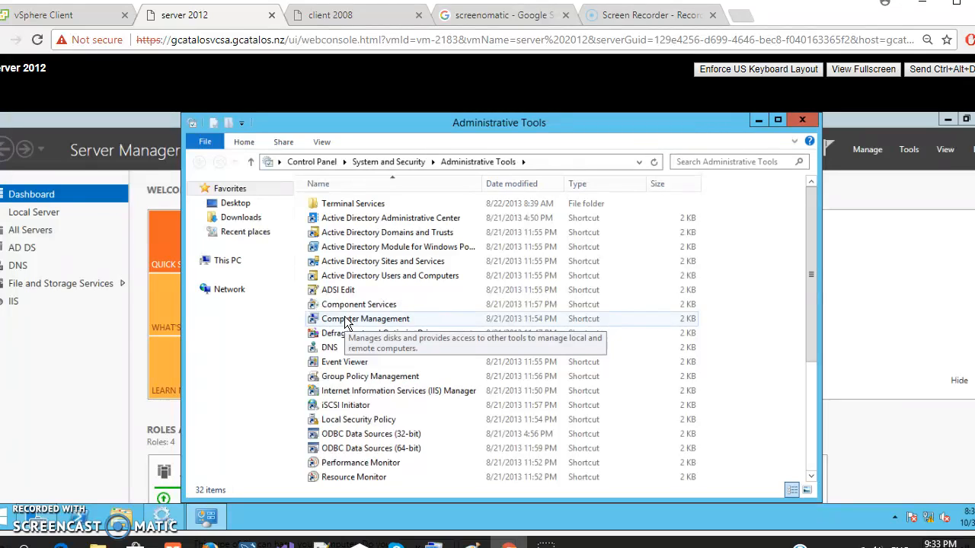
# On server 2012, open Computer Management and show Disk Management under Storage
pyautogui.click(344, 319)
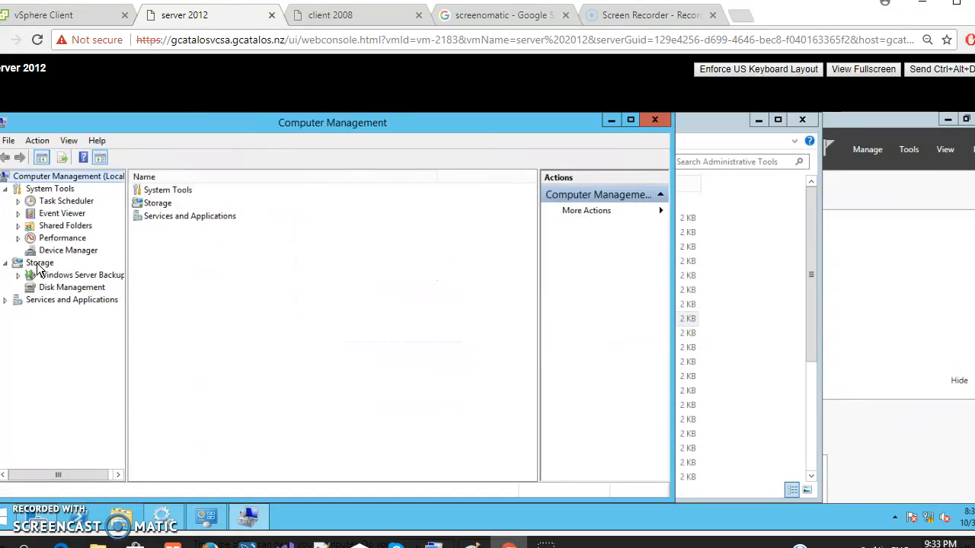
pyautogui.click(38, 264)
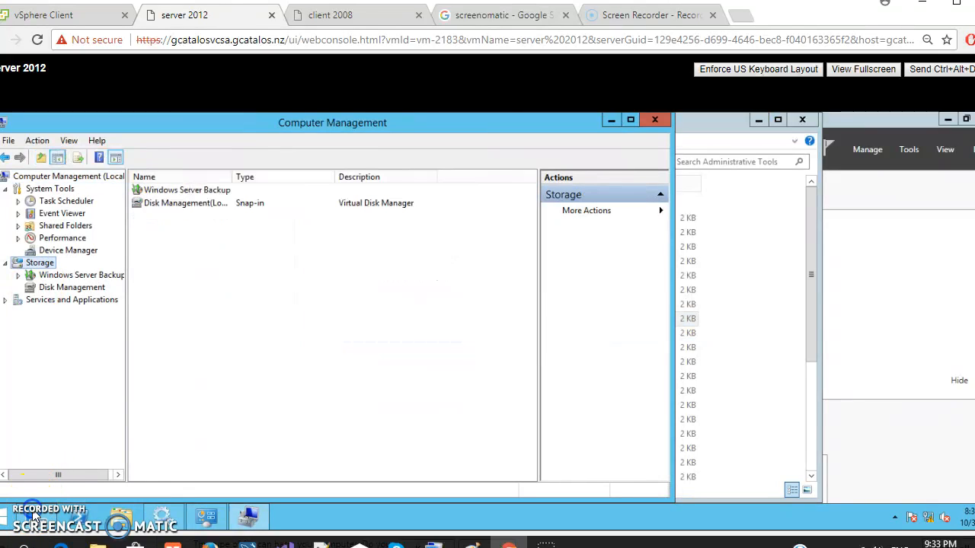
pyautogui.click(70, 287)
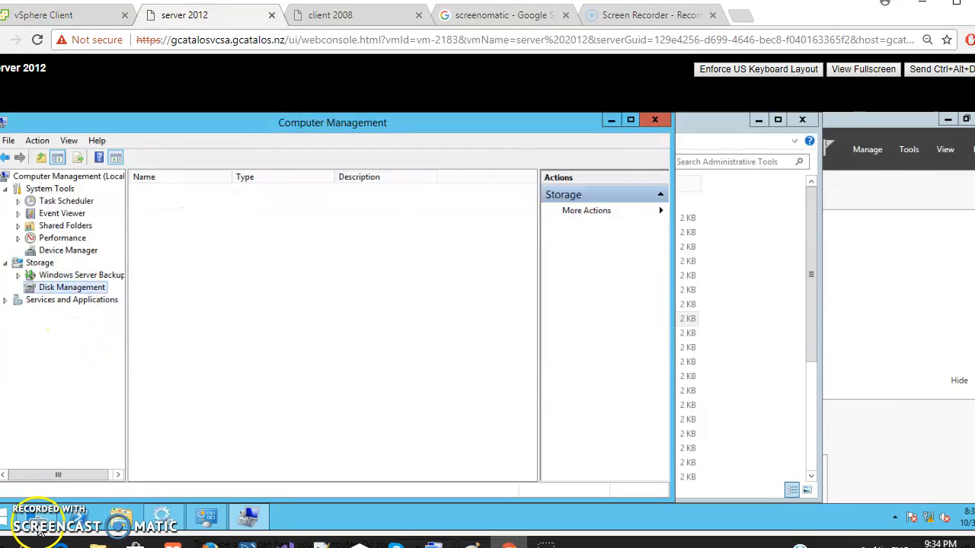
# Bring the offline Disk 3 online and check the options for Disk 1
pyautogui.moveTo(53, 517)
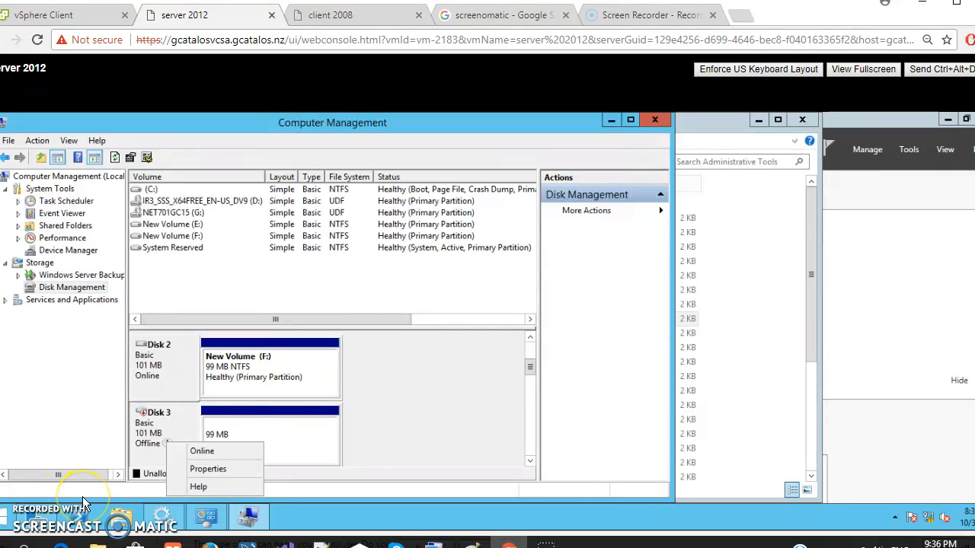
pyautogui.click(210, 450)
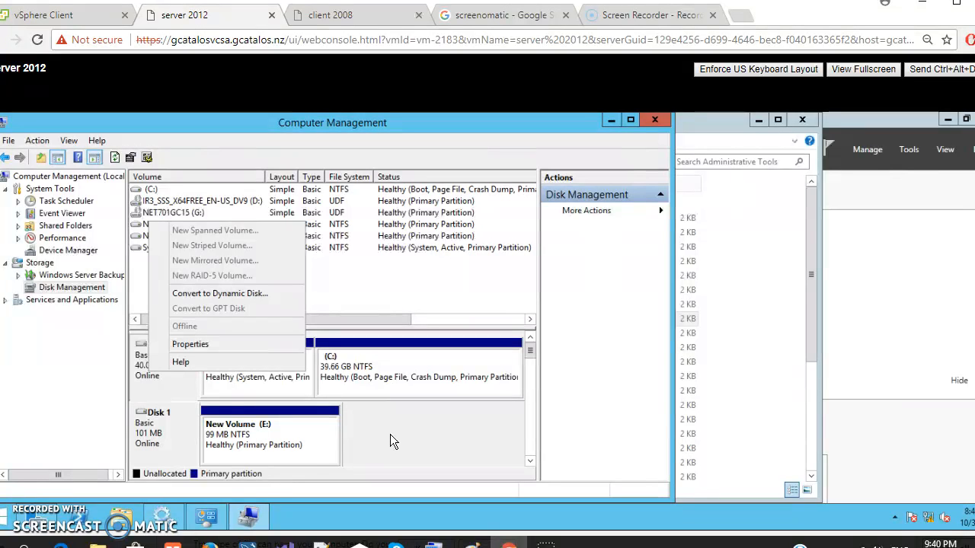
pyautogui.rightClick(153, 440)
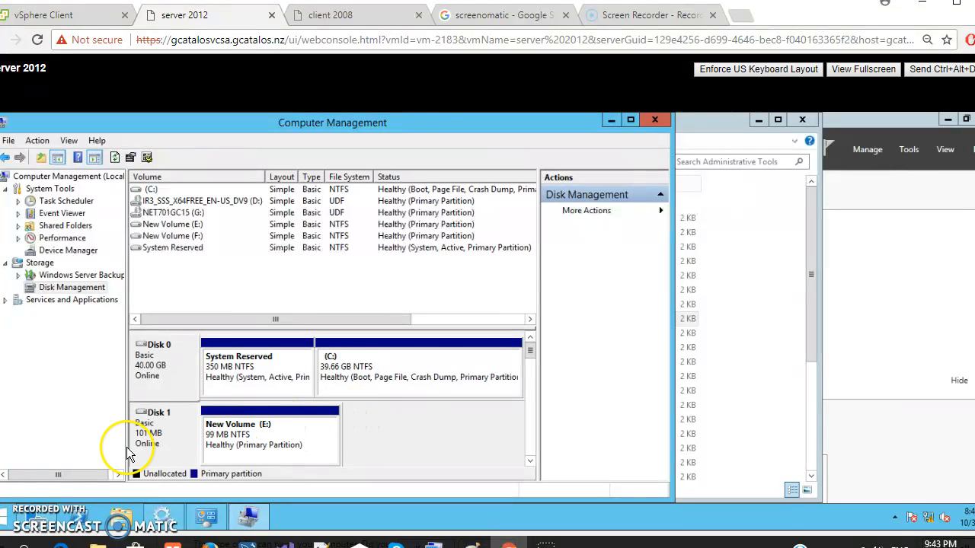
# Open This PC and examine the drives available on the server
pyautogui.click(35, 519)
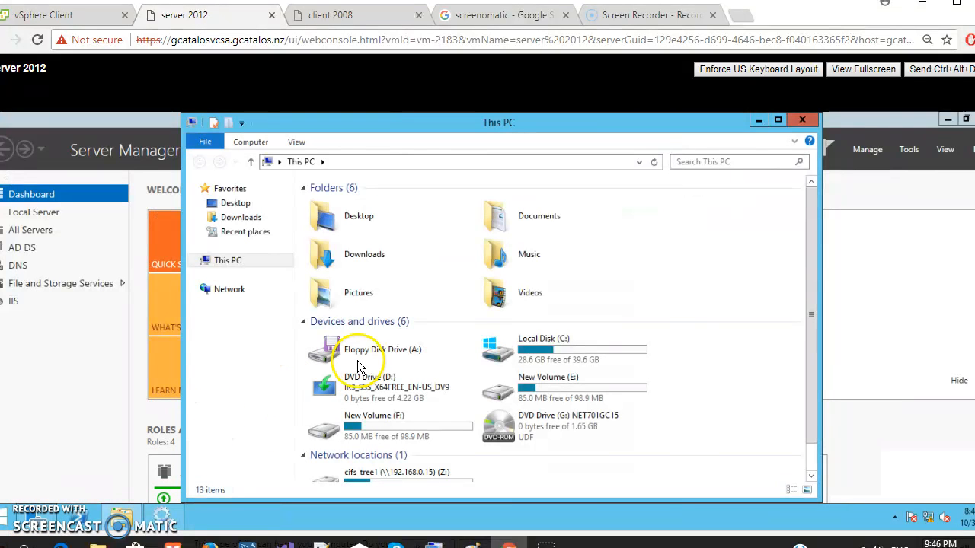
pyautogui.click(416, 363)
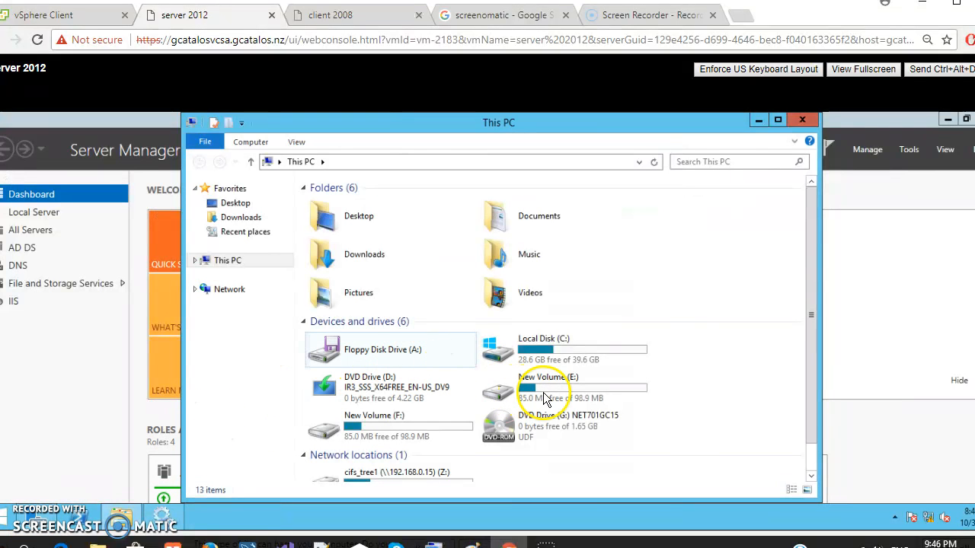